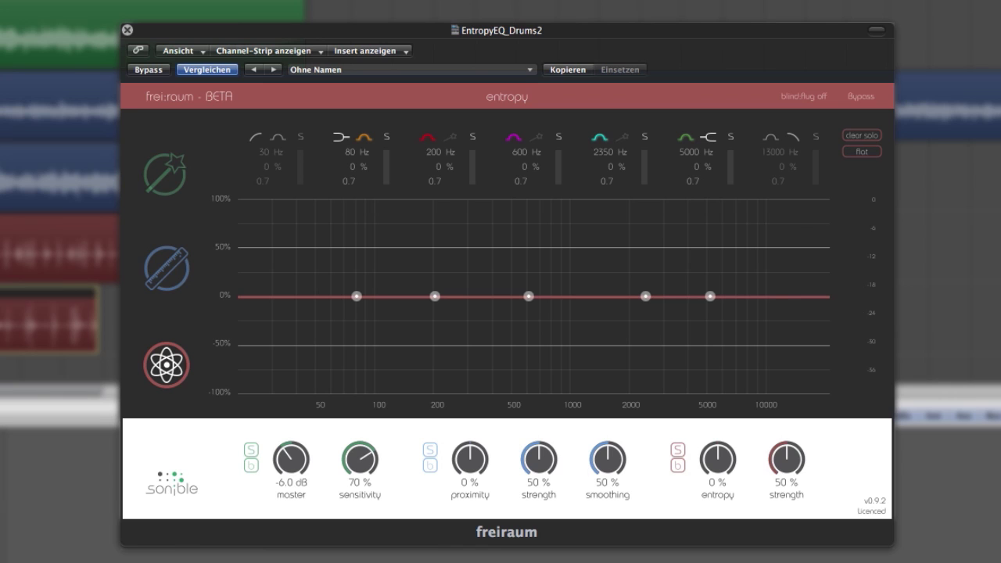
# Step: Stop the drum loop and turn the entropy knob up to 80%
pyautogui.press('space')
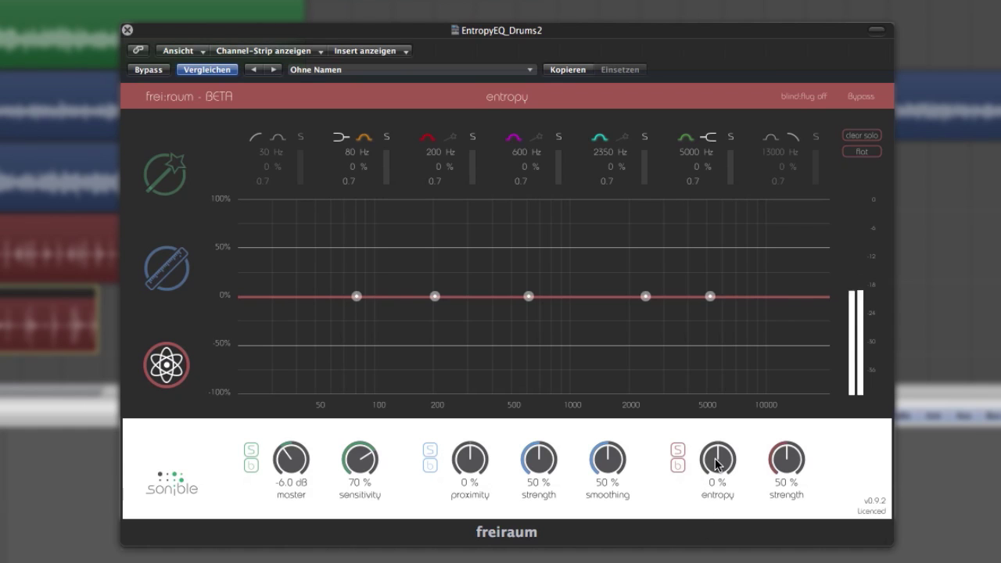
pyautogui.moveTo(716, 464); pyautogui.dragTo(737, 378)
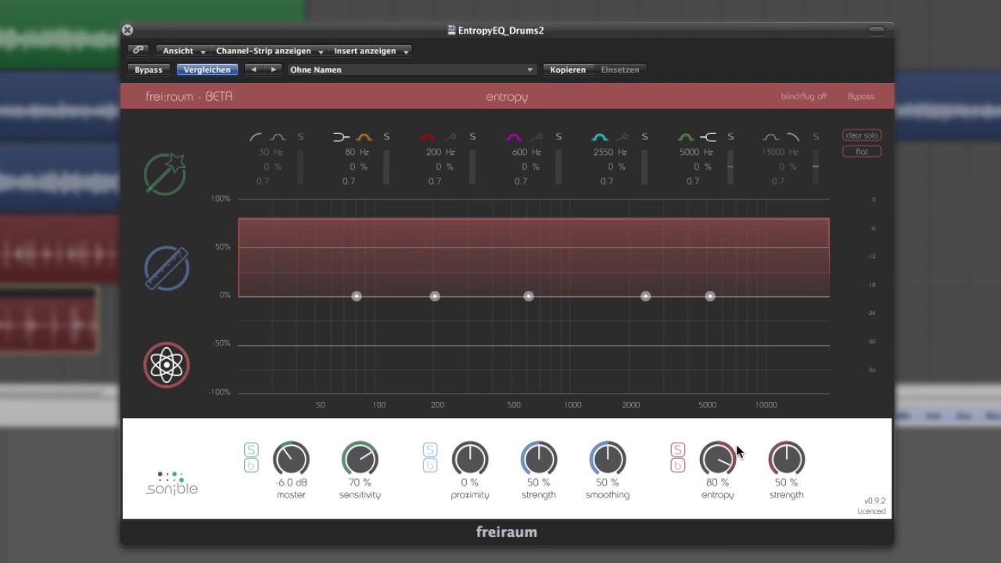
pyautogui.click(720, 471)
# Step: Set the teal band to 2270 Hz and pull its gain down into a deep cut
pyautogui.scroll(3, 603, 153)
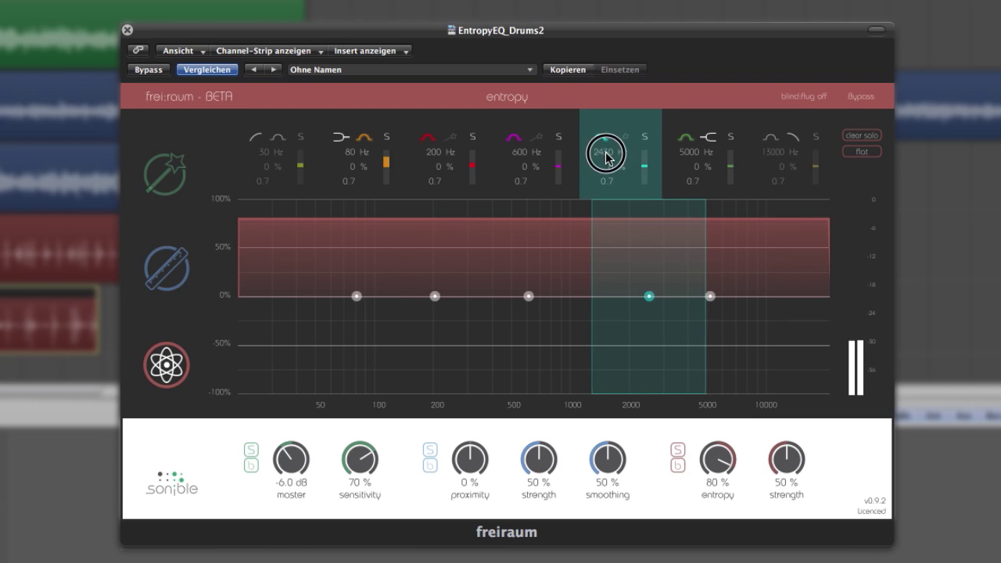
pyautogui.scroll(-3, 604, 152)
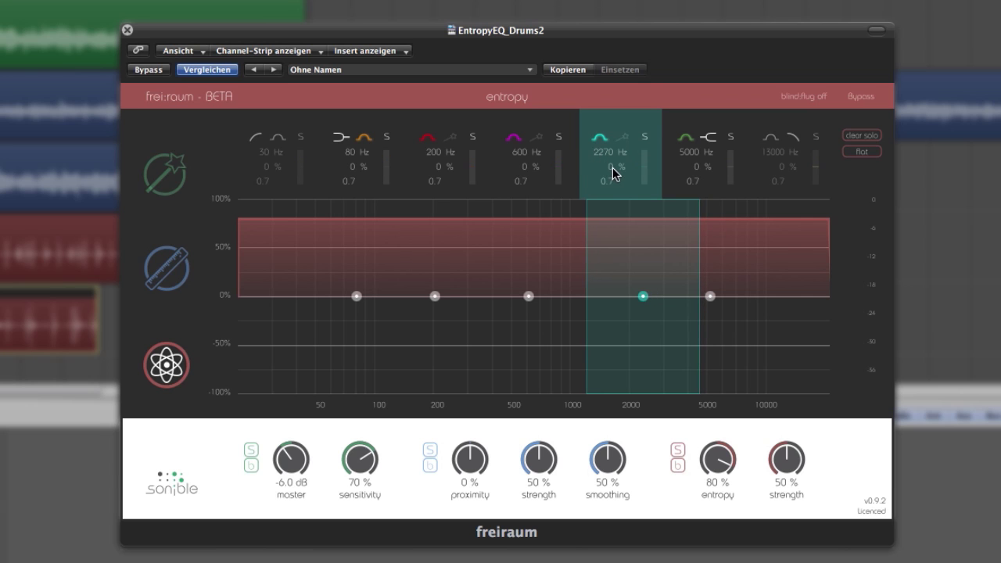
pyautogui.moveTo(612, 173); pyautogui.dragTo(634, 545)
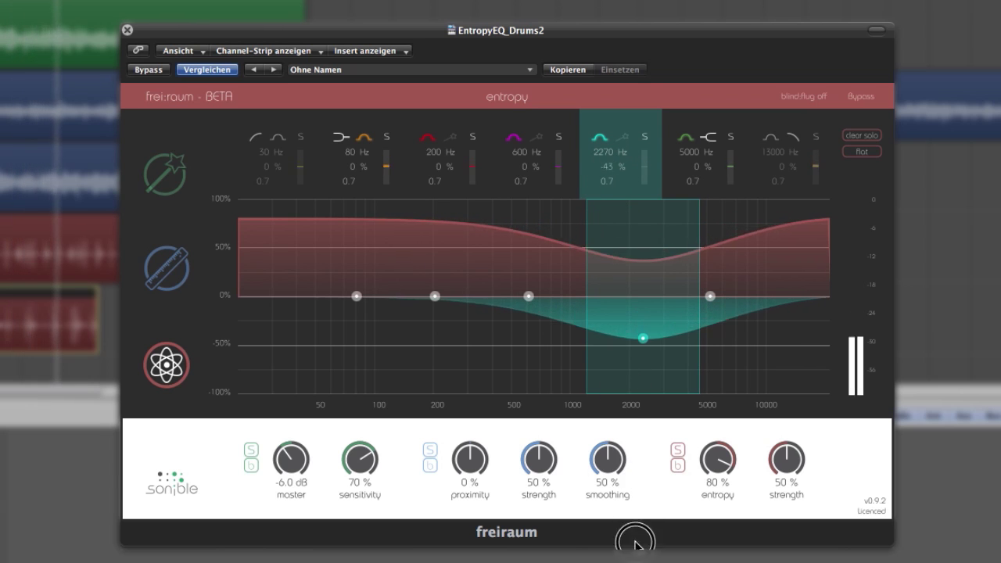
pyautogui.moveTo(634, 545); pyautogui.dragTo(634, 559)
# Step: Narrow the 2270 Hz notch to a 5.4 width and deepen it to −90.5%
pyautogui.click(603, 181)
pyautogui.click(608, 179)
pyautogui.moveTo(608, 180)
pyautogui.mouseDown()
pyautogui.moveTo(608, 156)
pyautogui.moveTo(619, 382)
pyautogui.moveTo(607, 407)
pyautogui.moveTo(607, 493)
pyautogui.mouseUp()
pyautogui.moveTo(603, 166); pyautogui.dragTo(595, 337)
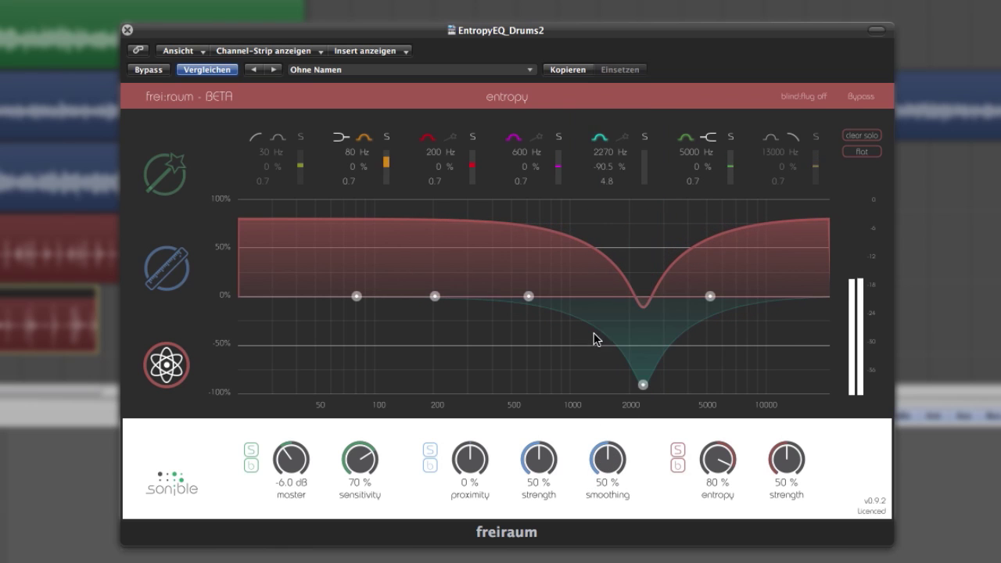
pyautogui.moveTo(615, 193); pyautogui.dragTo(612, 212)
pyautogui.click(608, 190)
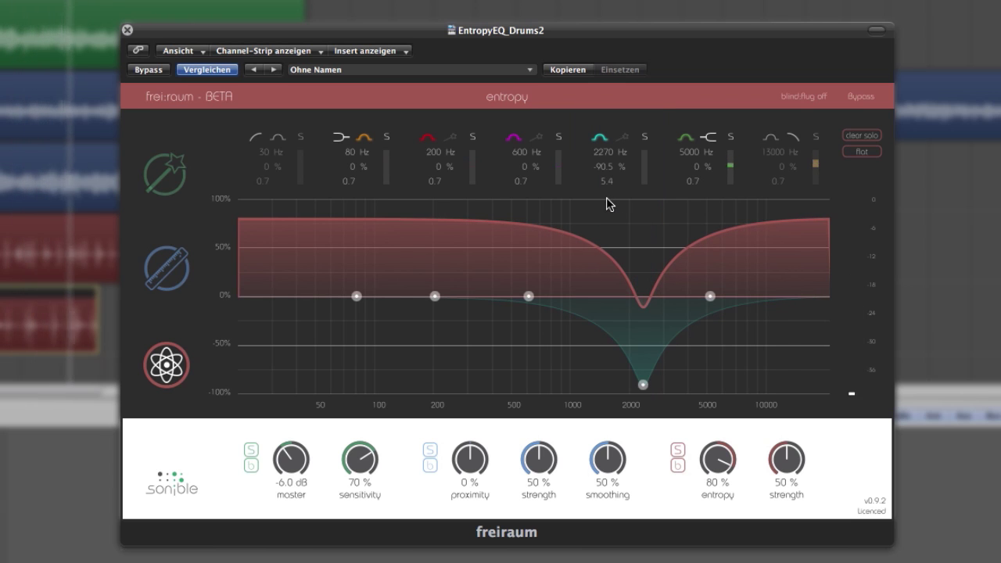
# Step: Switch the 2270 Hz band off to compare, then back on
pyautogui.click(599, 135)
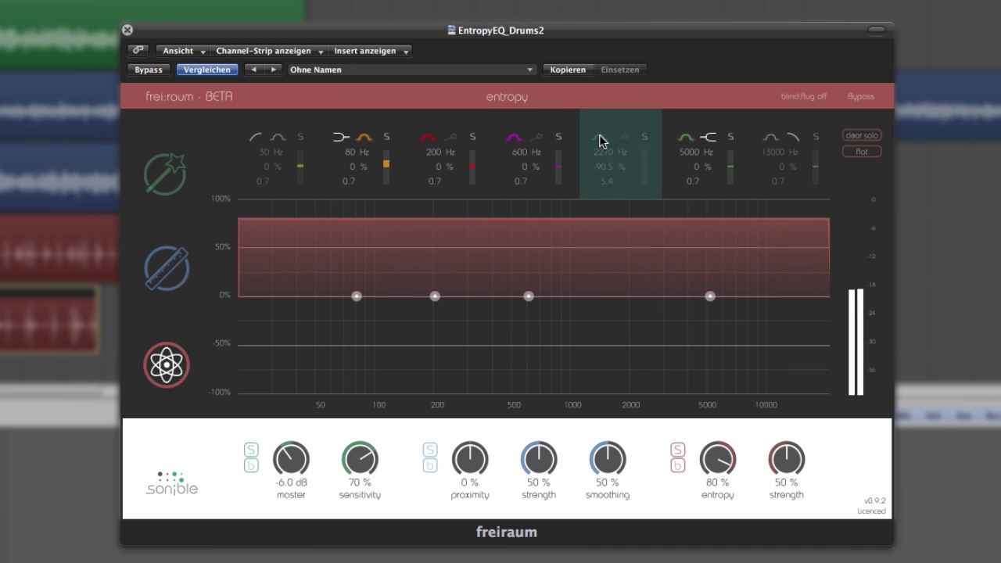
pyautogui.click(599, 135)
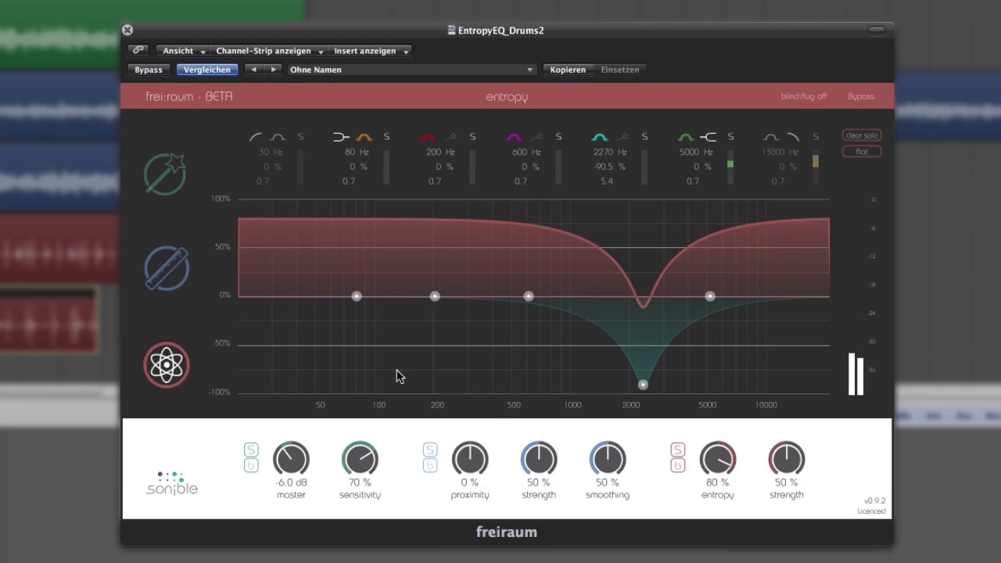
# Step: Turn the proximity knob up from 0% to 92%
pyautogui.moveTo(471, 465); pyautogui.dragTo(467, 376)
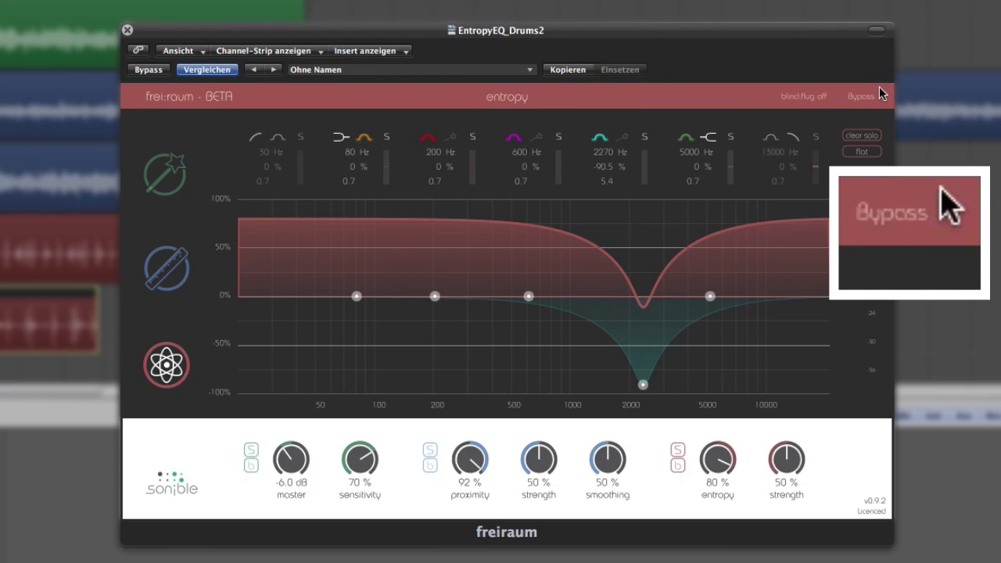
pyautogui.click(869, 95)
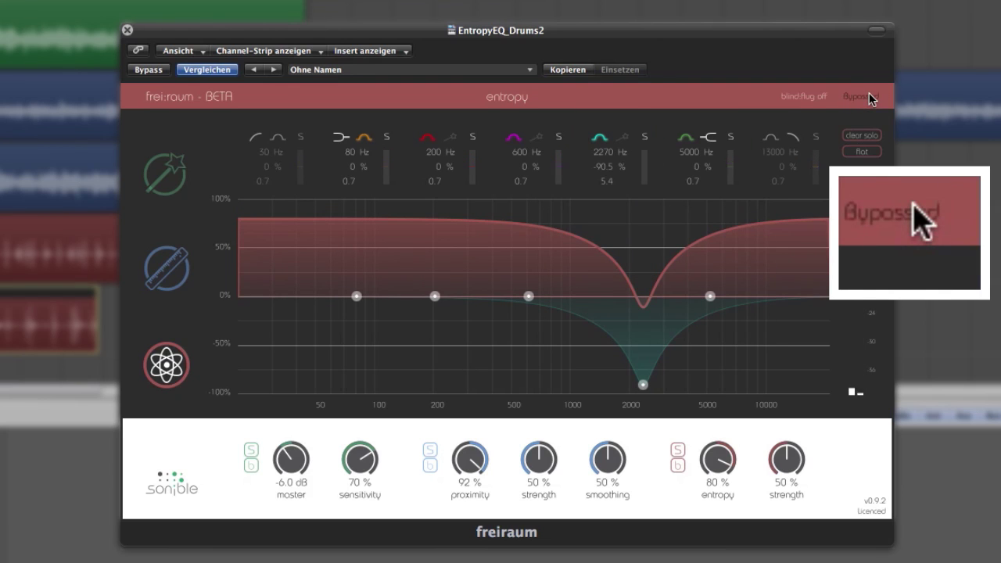
pyautogui.click(869, 95)
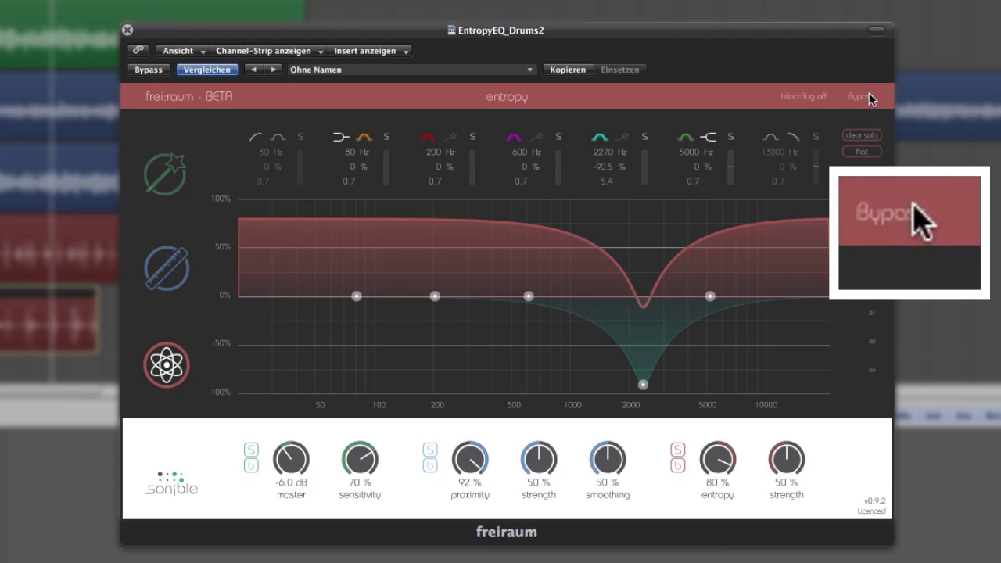
pyautogui.click(869, 95)
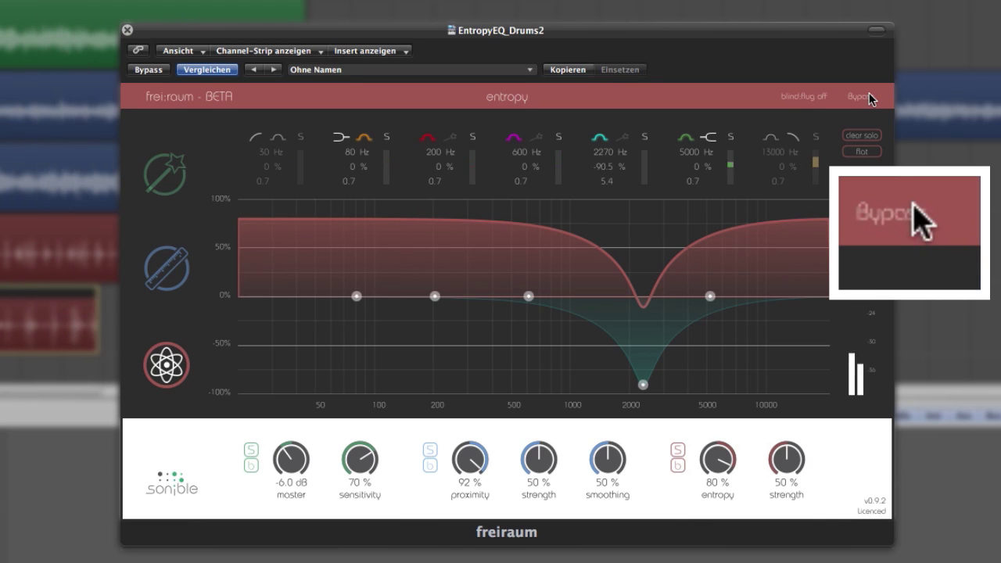
# Step: Show the equalizer module via the top-left wand button, with all bands flat at 0 dB
pyautogui.click(859, 96)
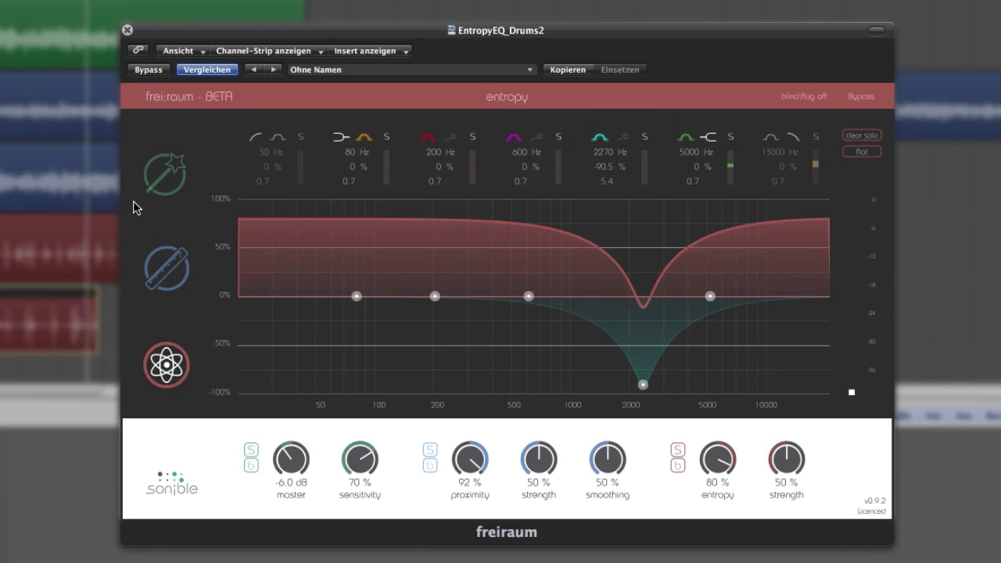
pyautogui.click(174, 188)
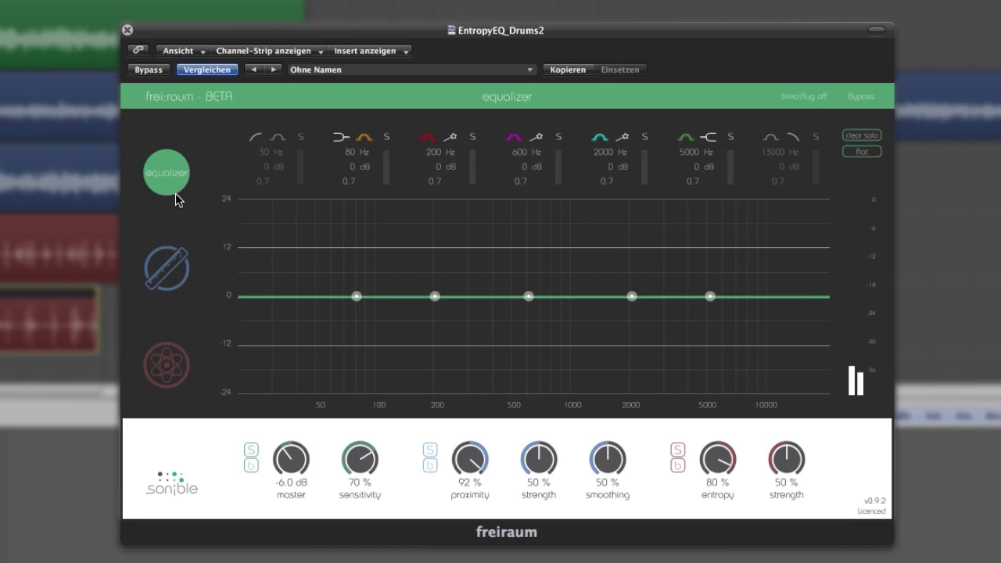